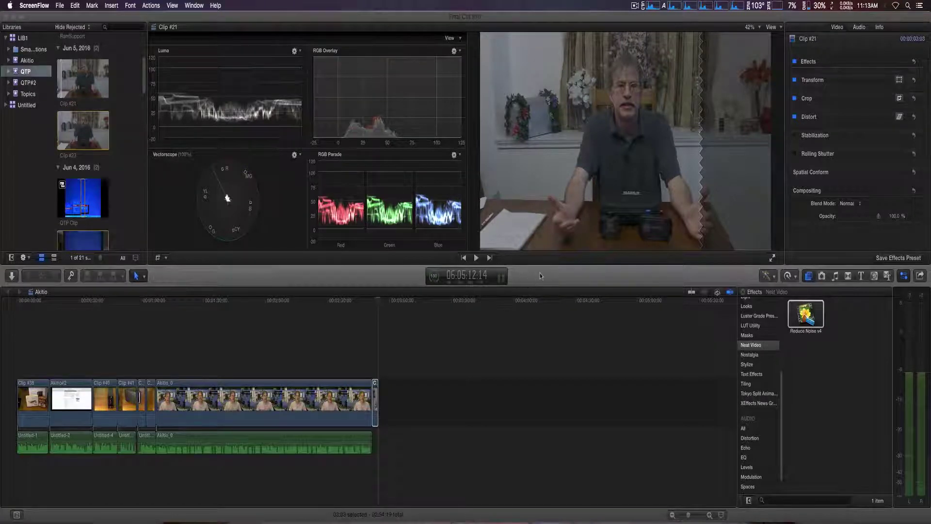
Bring Final Cut Pro to the front with the Akitio project and Neat Video effects visible
click(541, 276)
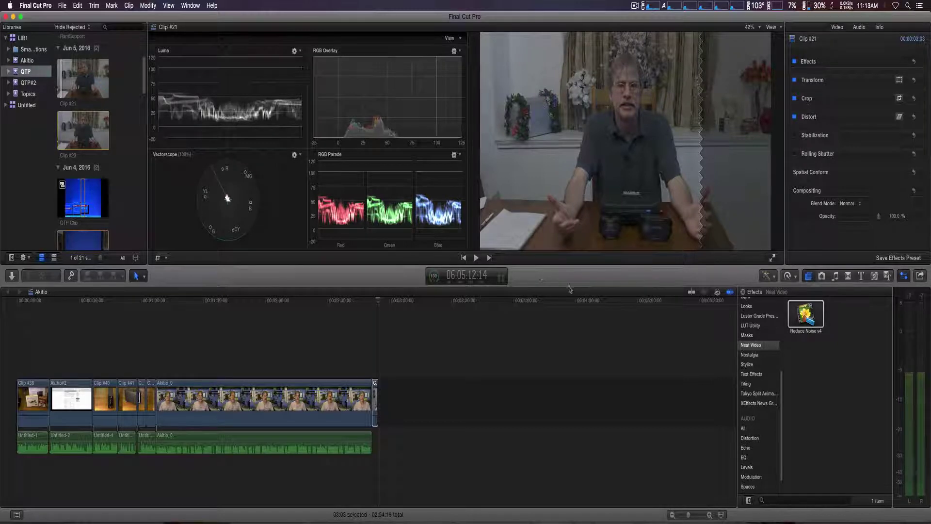
mouse_move(771, 518)
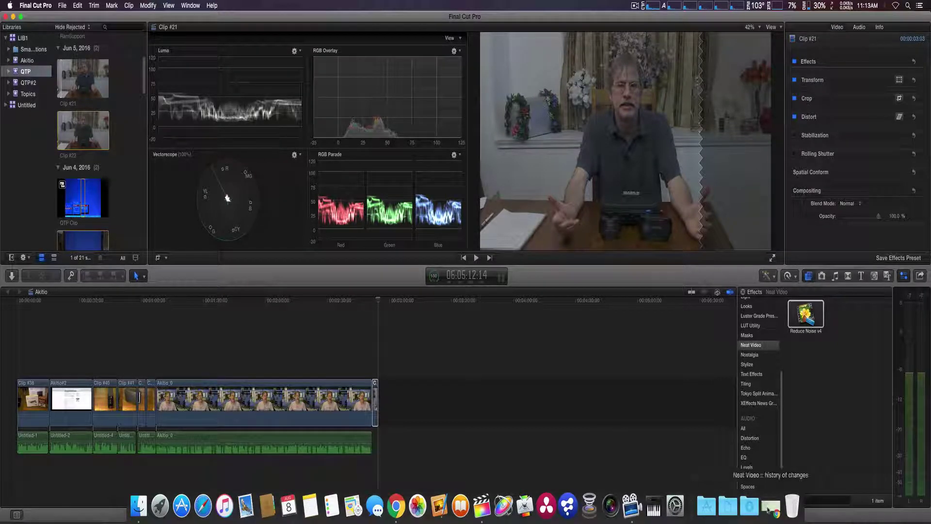
Highlight the dual-GPU optimization notes in Neat Video's history page, then minimize Chrome
click(771, 507)
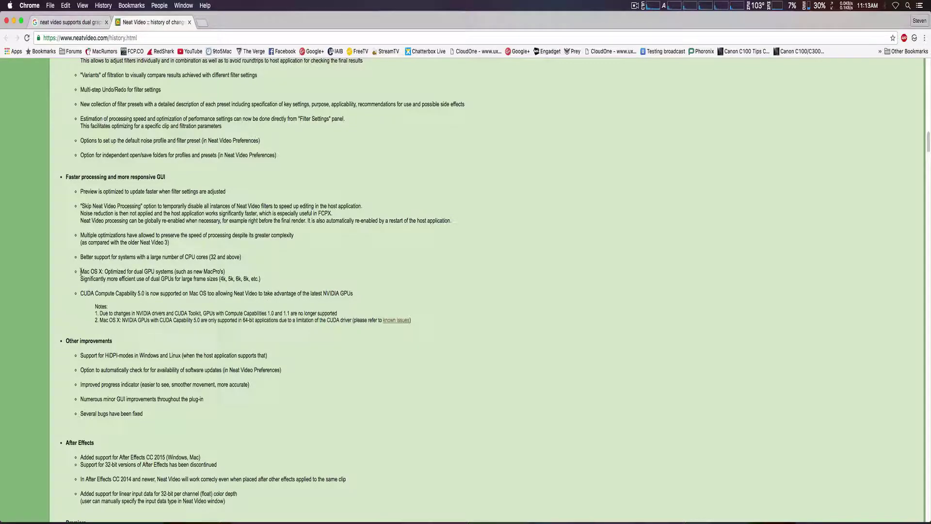
drag(81, 272, 229, 273)
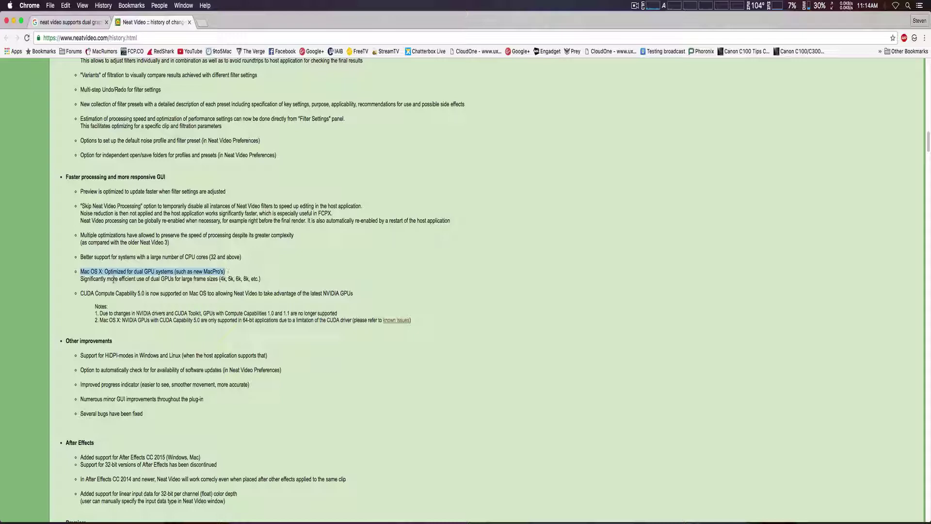
drag(81, 279, 187, 283)
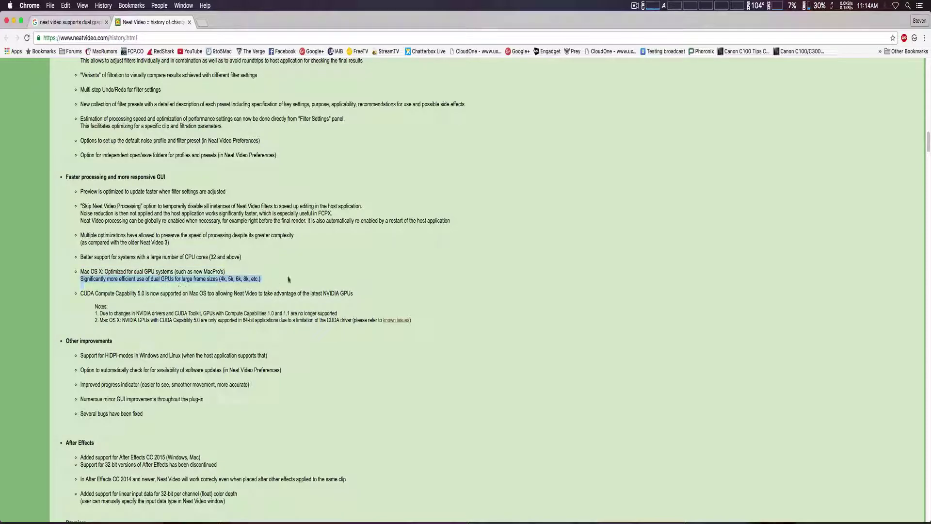
click(545, 297)
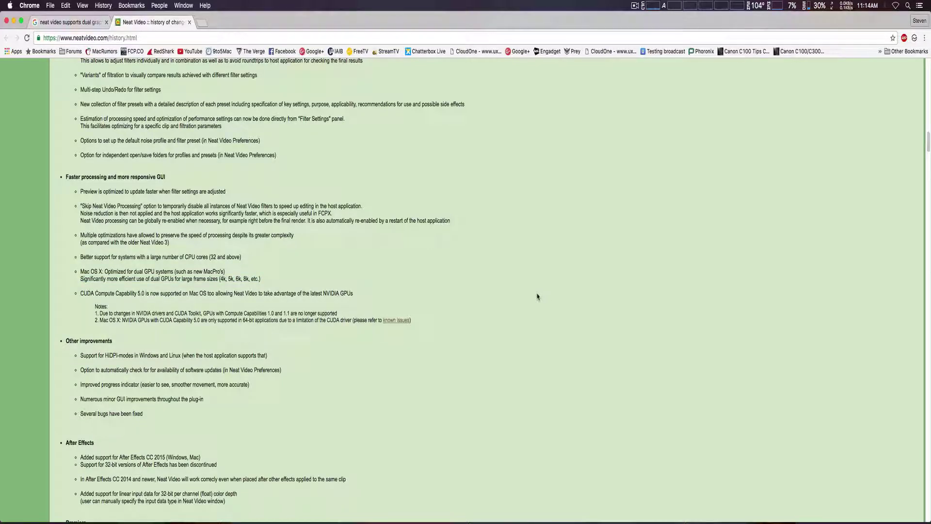
click(13, 21)
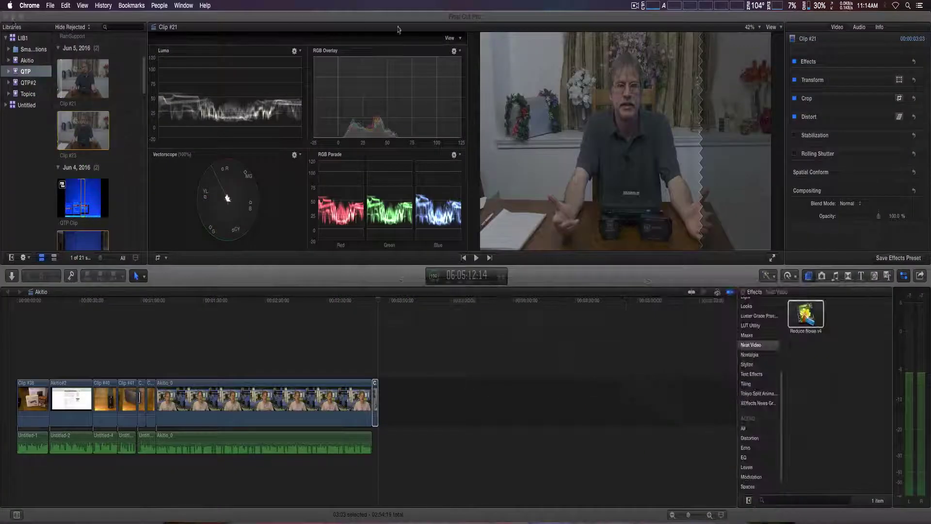
Apply Reduce Noise v4 to Clip #21 and launch its Neat Video options window
click(395, 19)
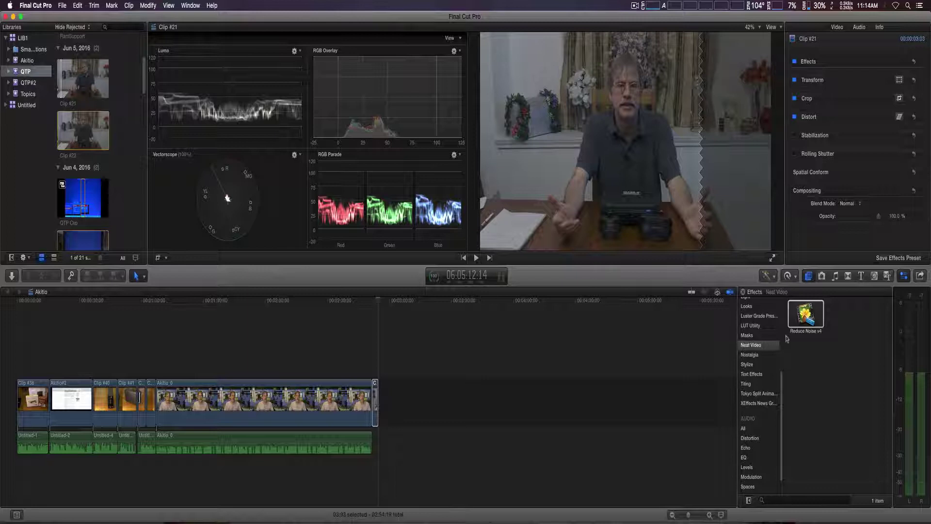
double_click(810, 318)
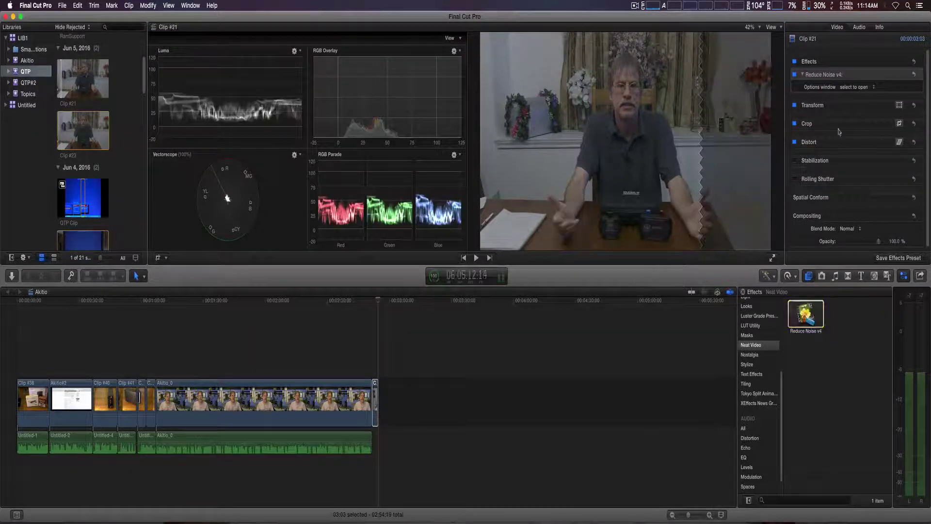
click(856, 88)
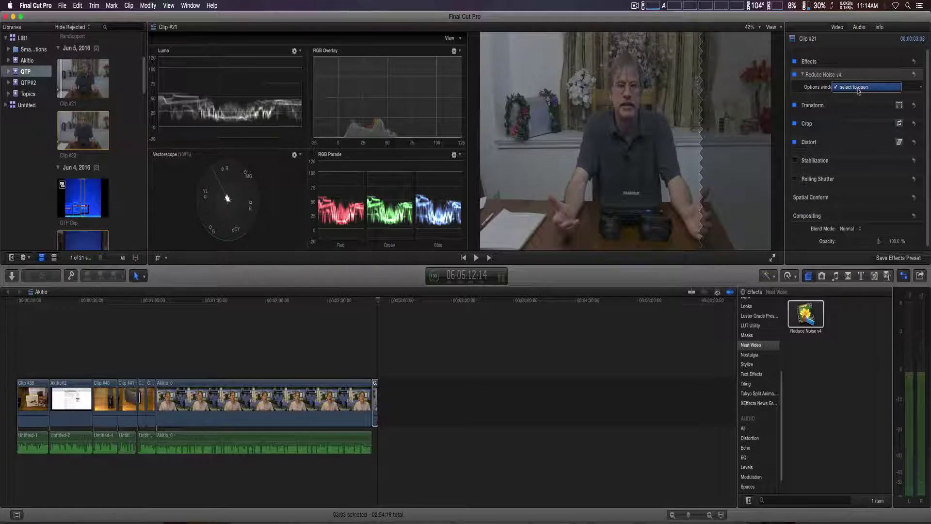
click(856, 87)
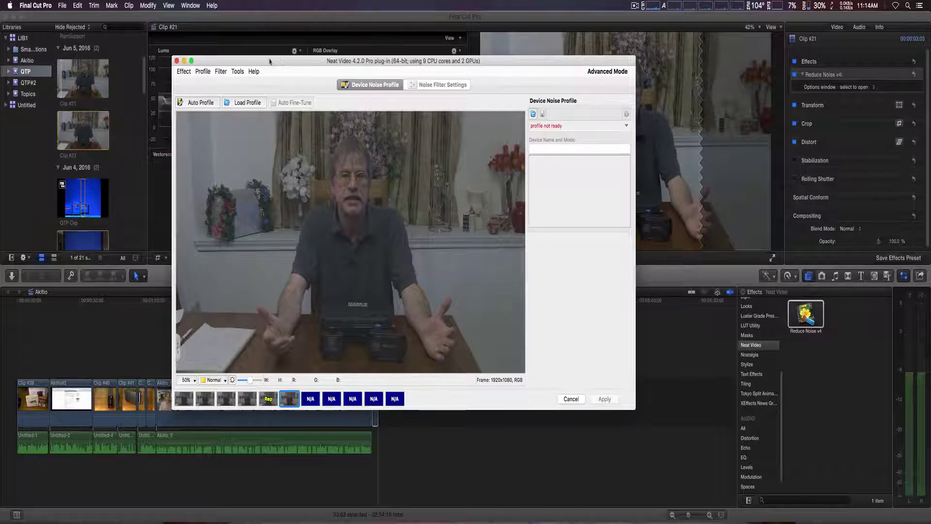
Open Neat Video's Tools > Preferences and show the Performance tab's CPU/GPU settings
click(237, 71)
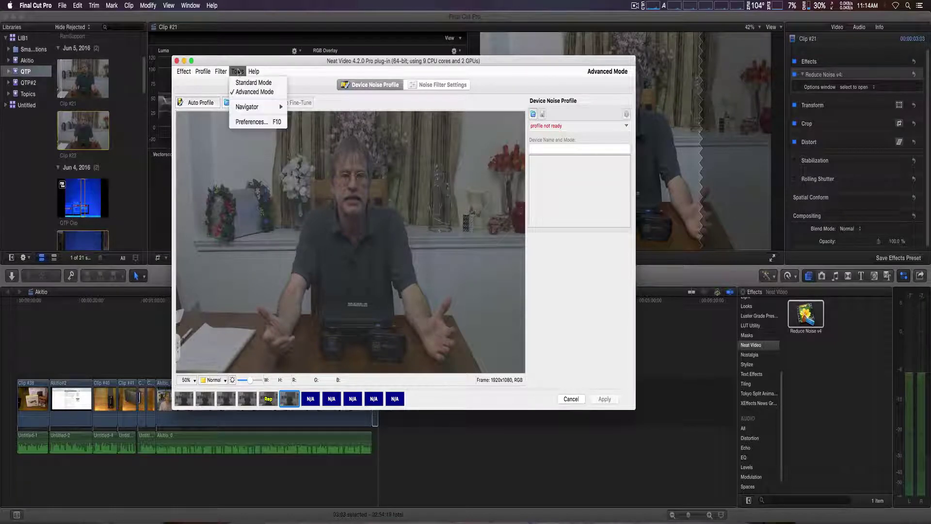
click(255, 121)
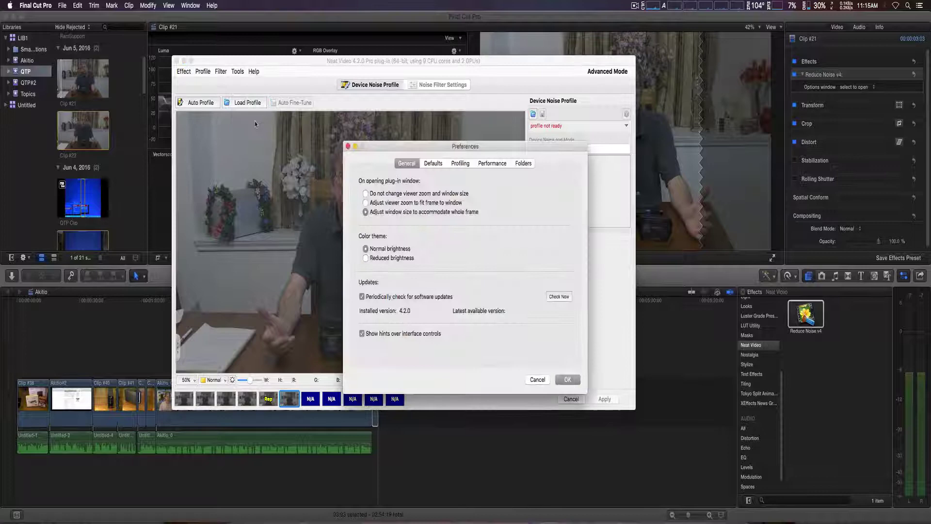
drag(455, 145, 386, 107)
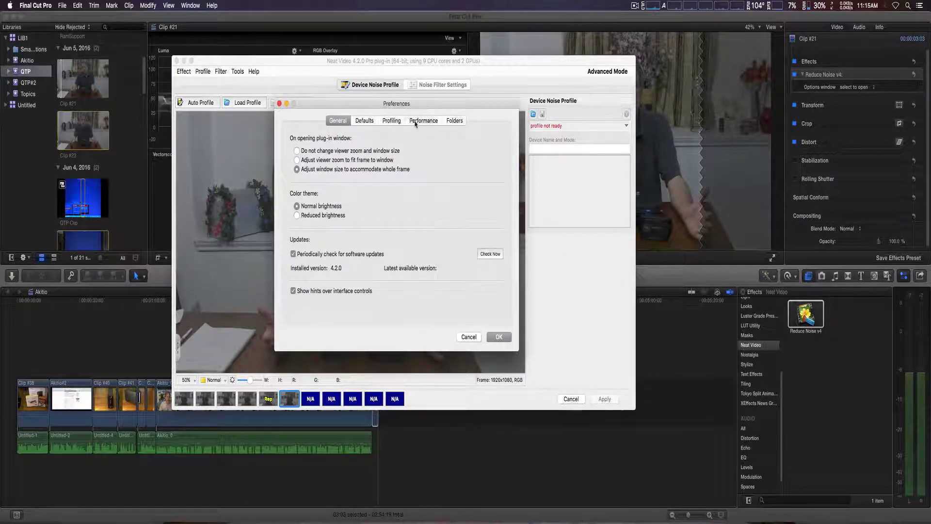
click(415, 121)
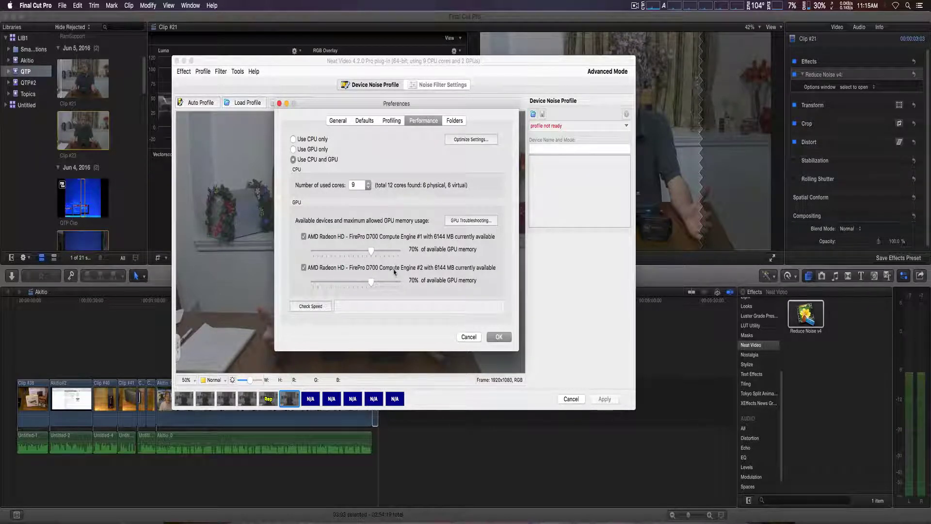
Start the Optimize Settings benchmark and watch CPU load until it reports the best combination
click(479, 140)
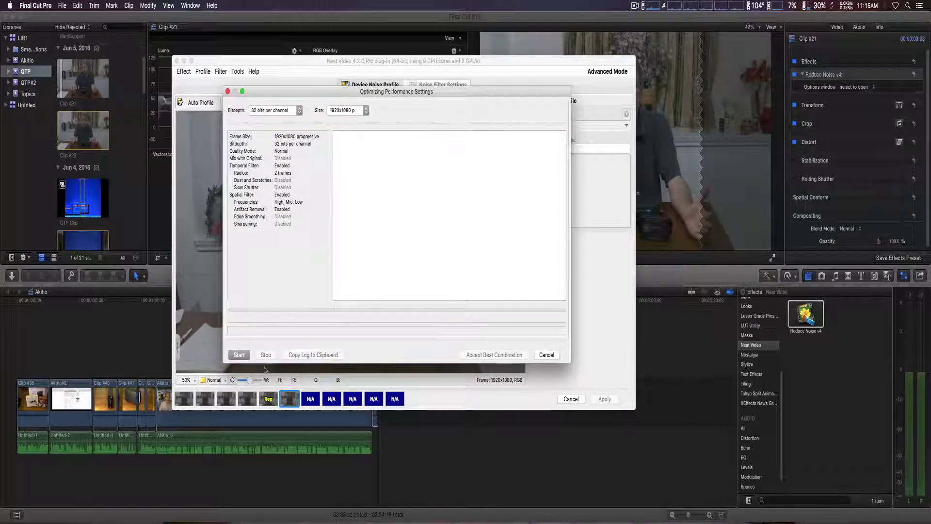
click(239, 355)
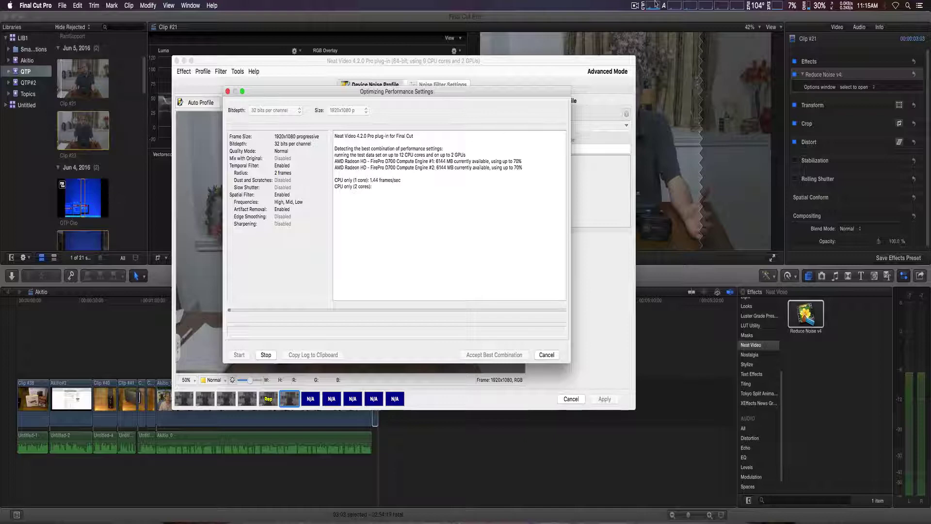
click(655, 4)
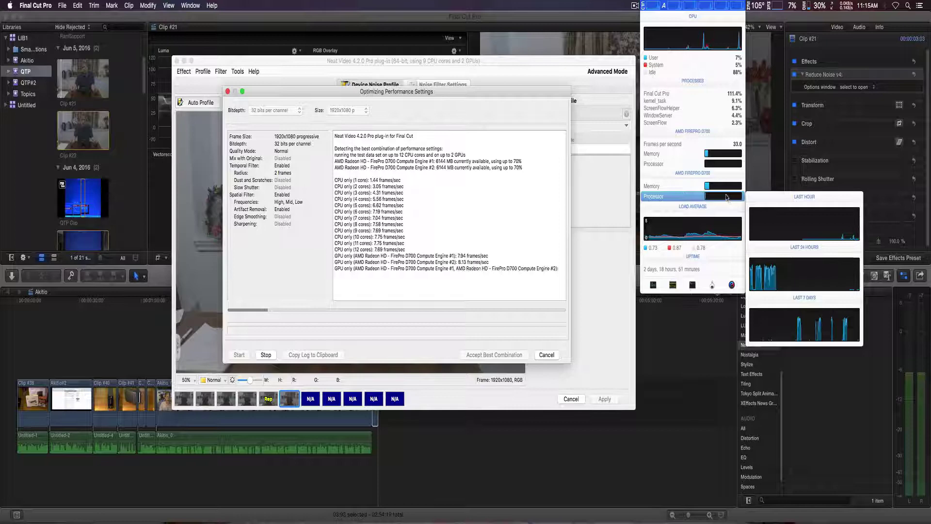
mouse_move(723, 163)
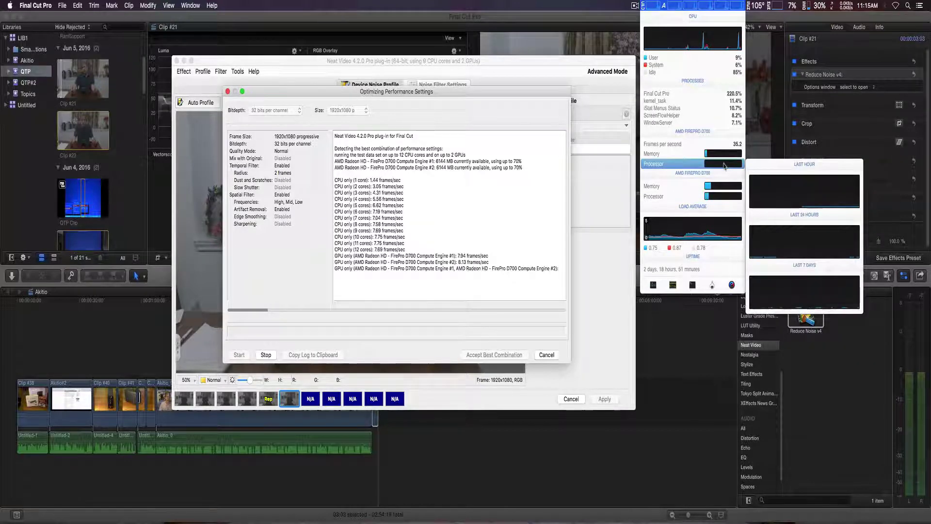
mouse_move(723, 196)
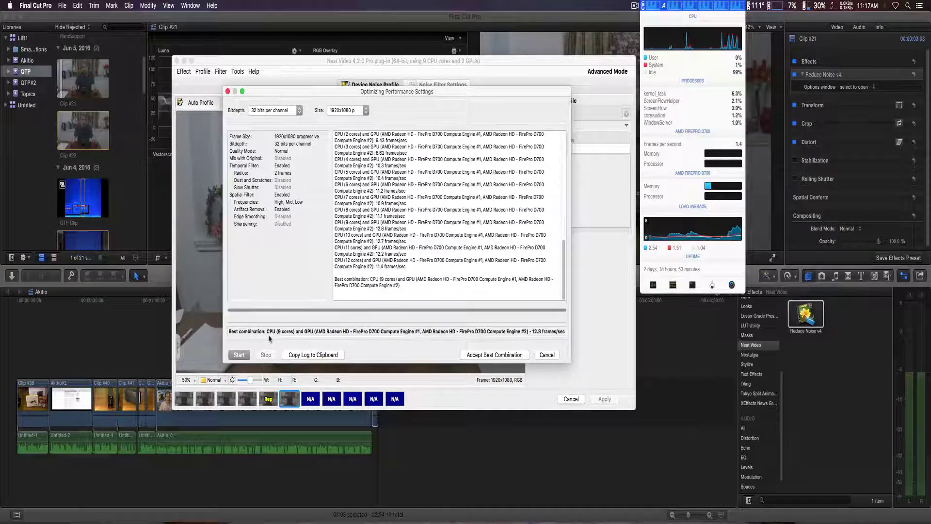
Accept the best combination: 9 CPU cores plus both GPUs
click(481, 355)
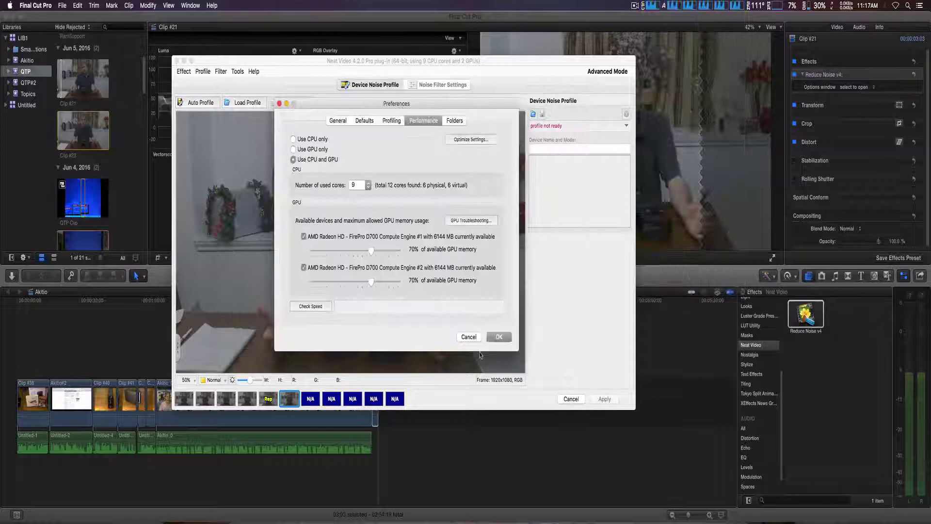